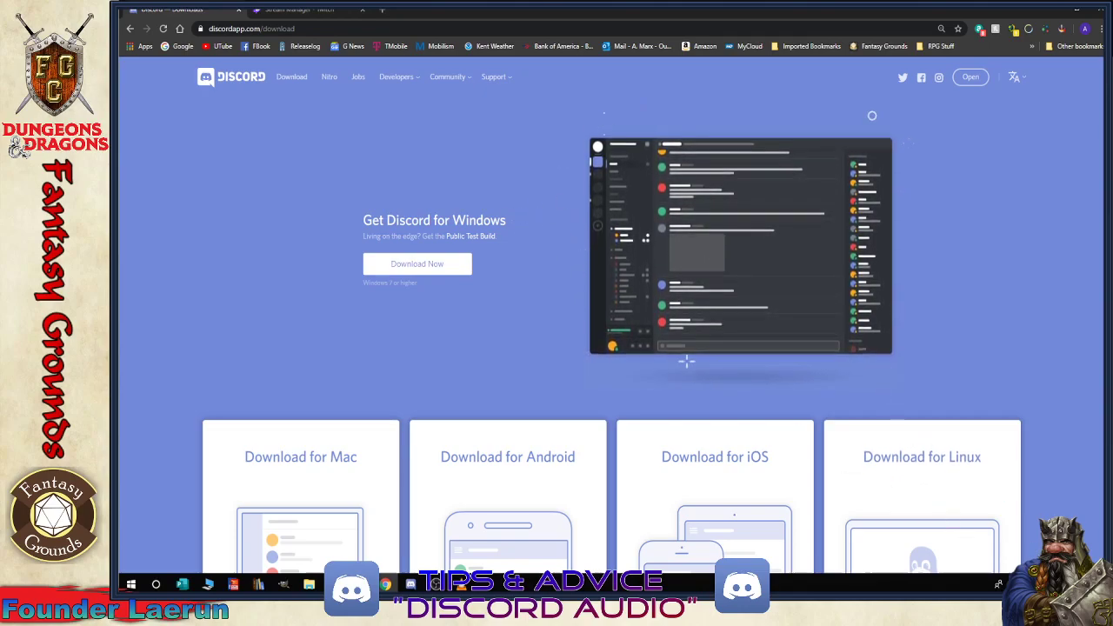
# Open the Windows Sound settings and examine the output and input devices, including the app volume and device preferences
pyautogui.click(998, 584)
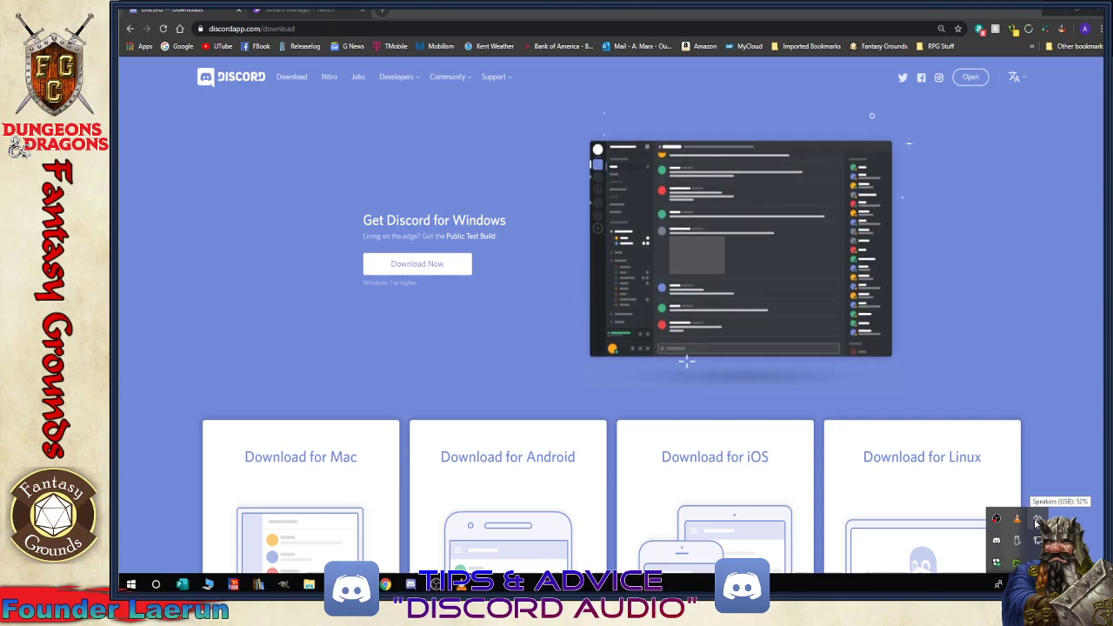
pyautogui.rightClick(1036, 522)
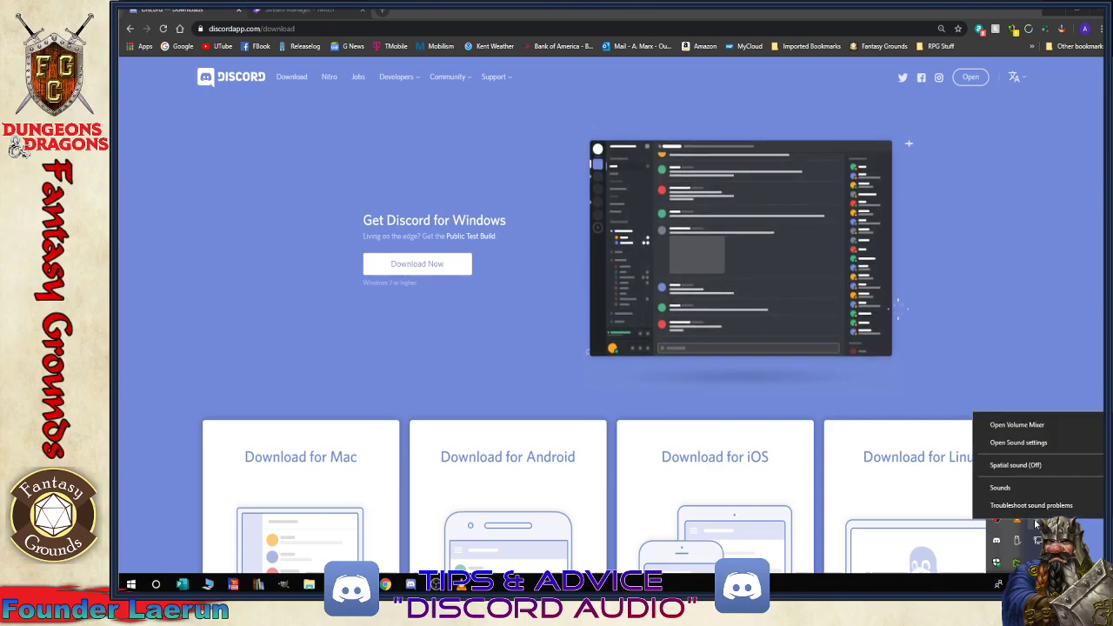
pyautogui.click(1015, 442)
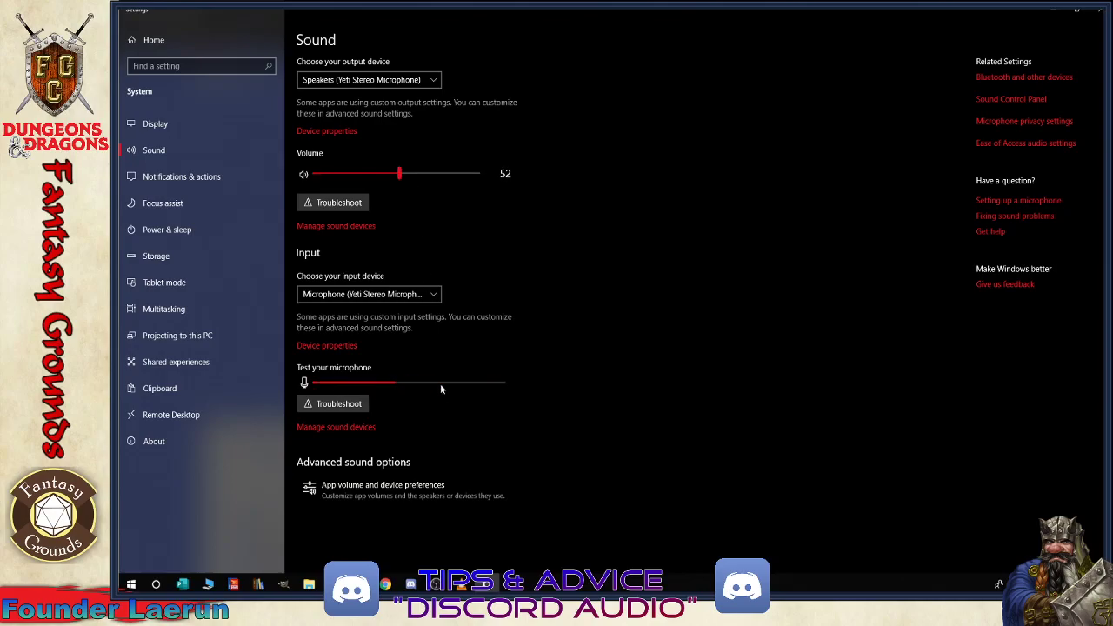
pyautogui.click(402, 487)
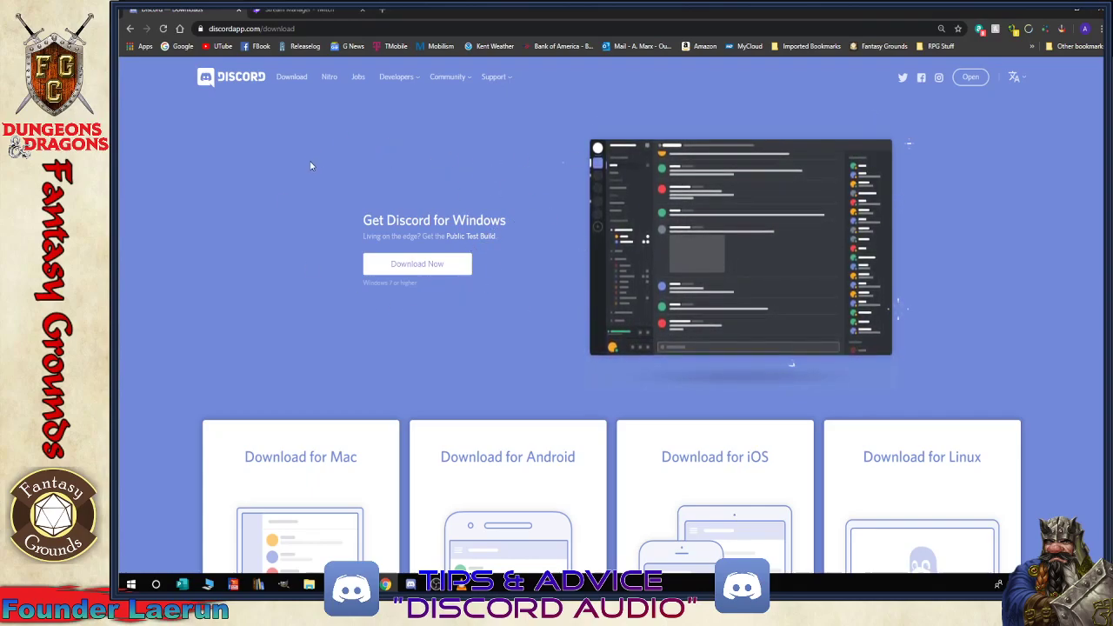
# Switch to OBS to check the audio mixer and return to the Discord download page in the browser
pyautogui.moveTo(338, 476)
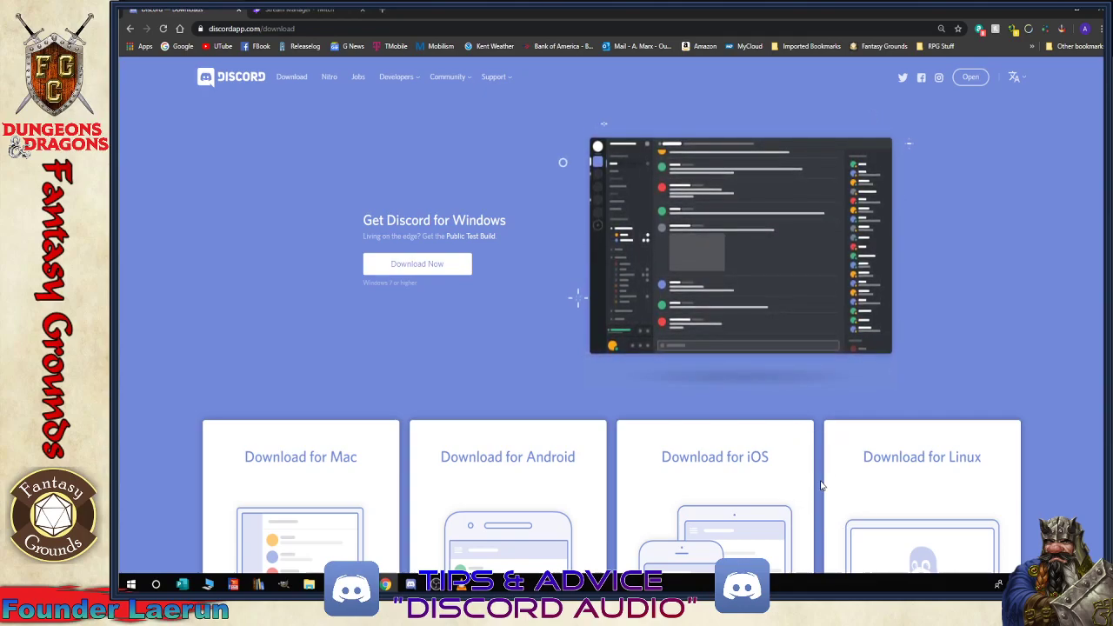
pyautogui.moveTo(508, 476)
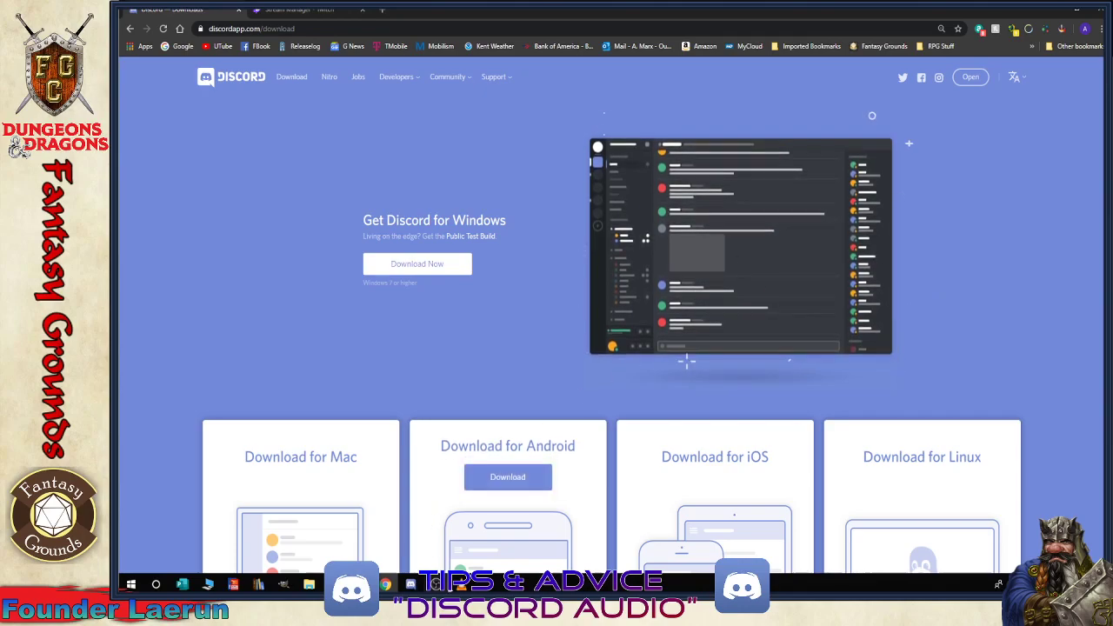
pyautogui.moveTo(435, 584)
pyautogui.click(437, 511)
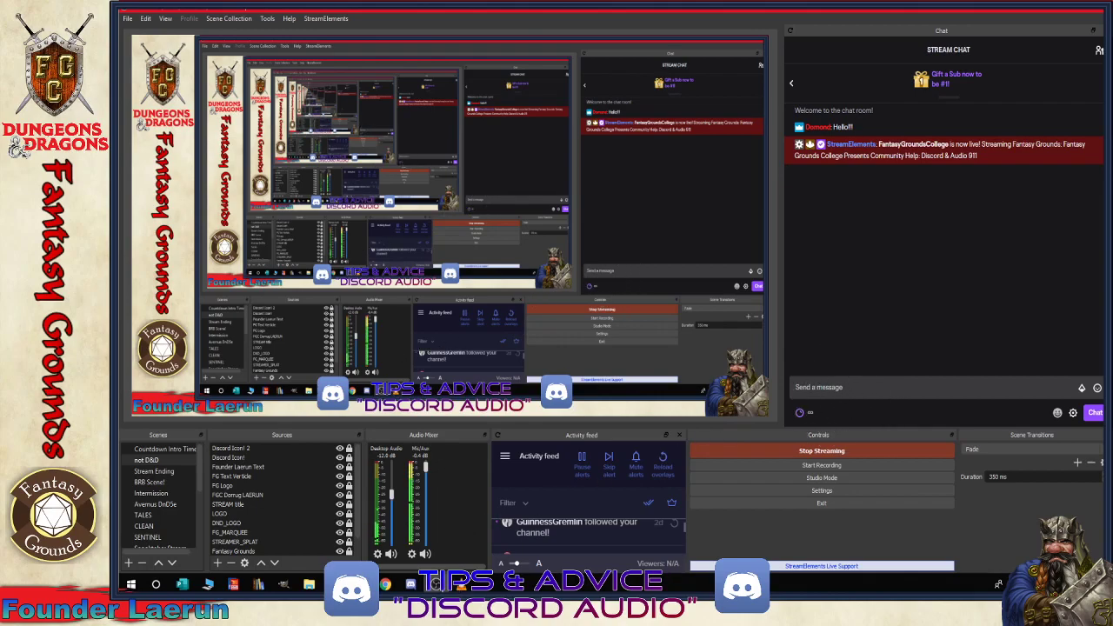
pyautogui.click(385, 584)
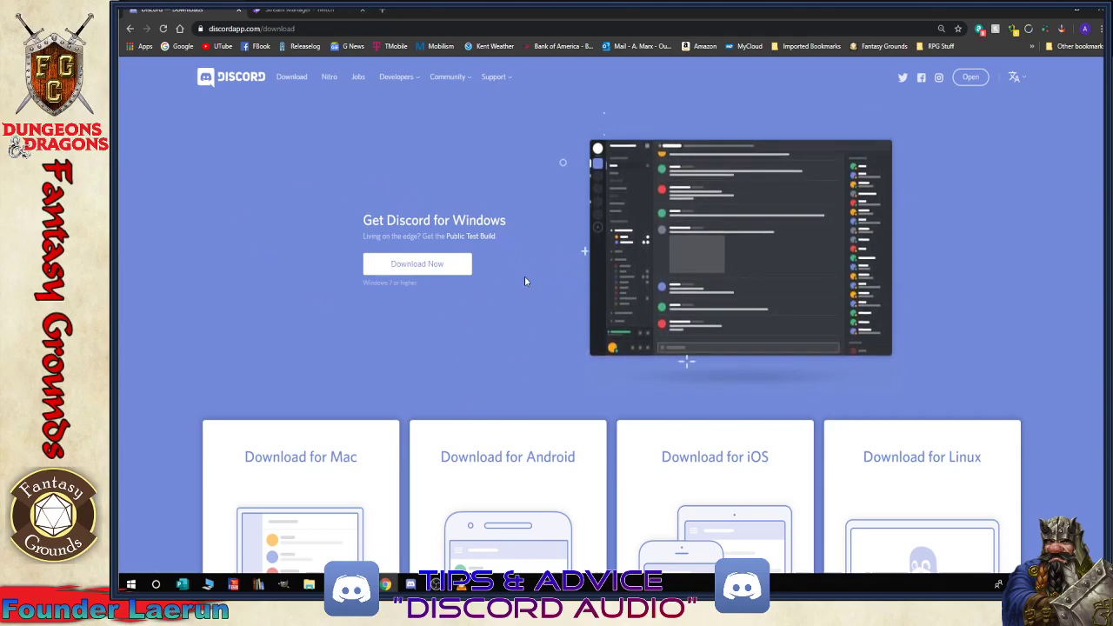
# Switch to the Discord app, view the direct messages and return to the Fantasy Grounds College server
pyautogui.moveTo(491, 474)
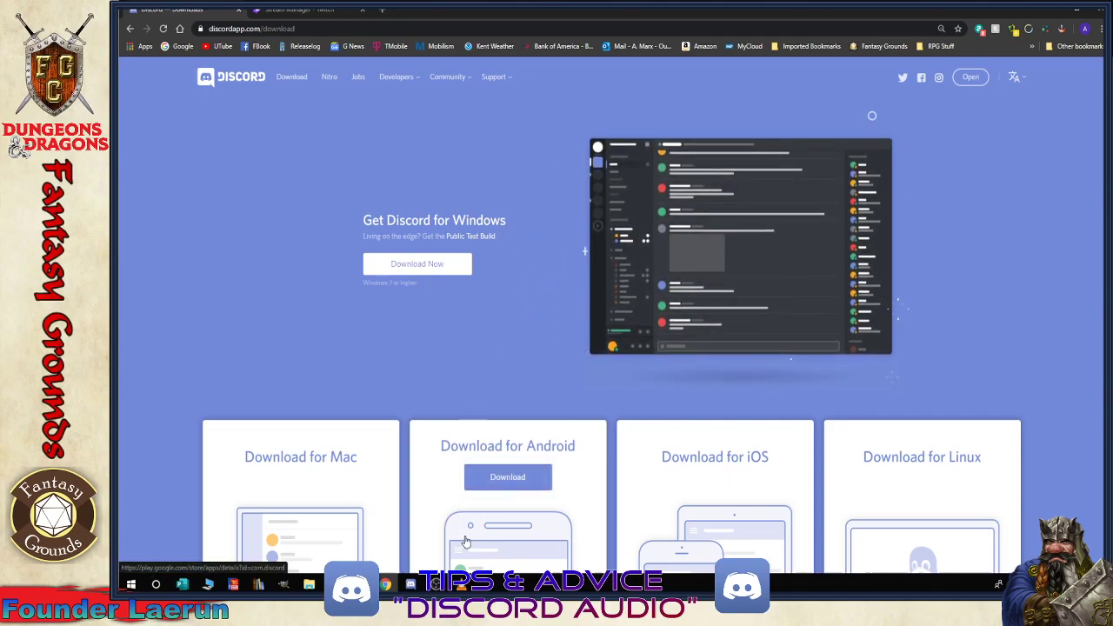
pyautogui.moveTo(435, 585)
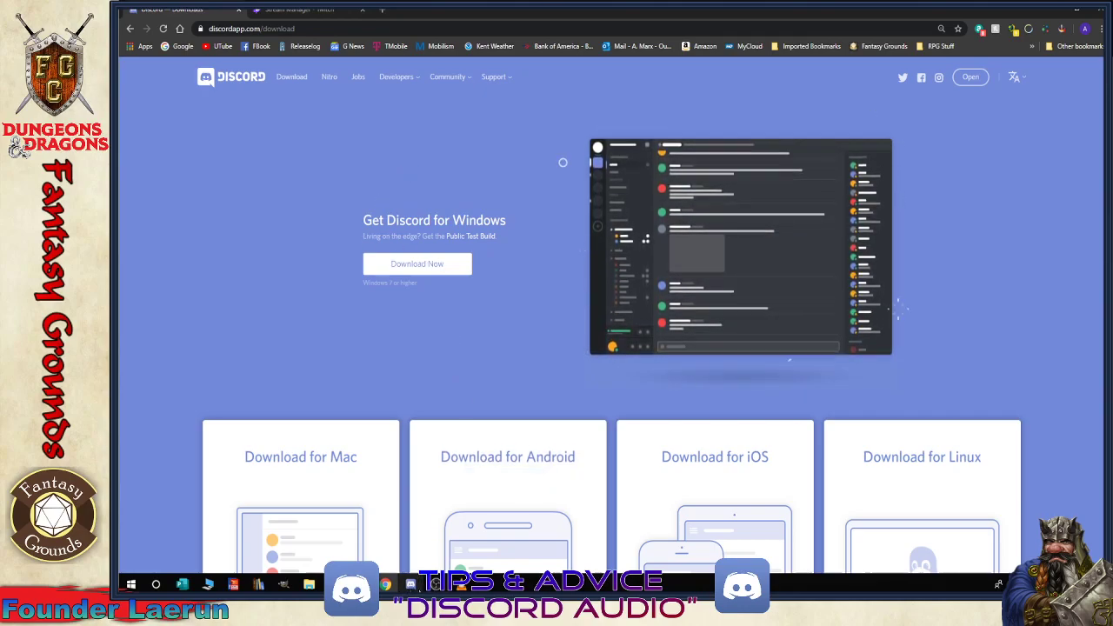
pyautogui.click(411, 584)
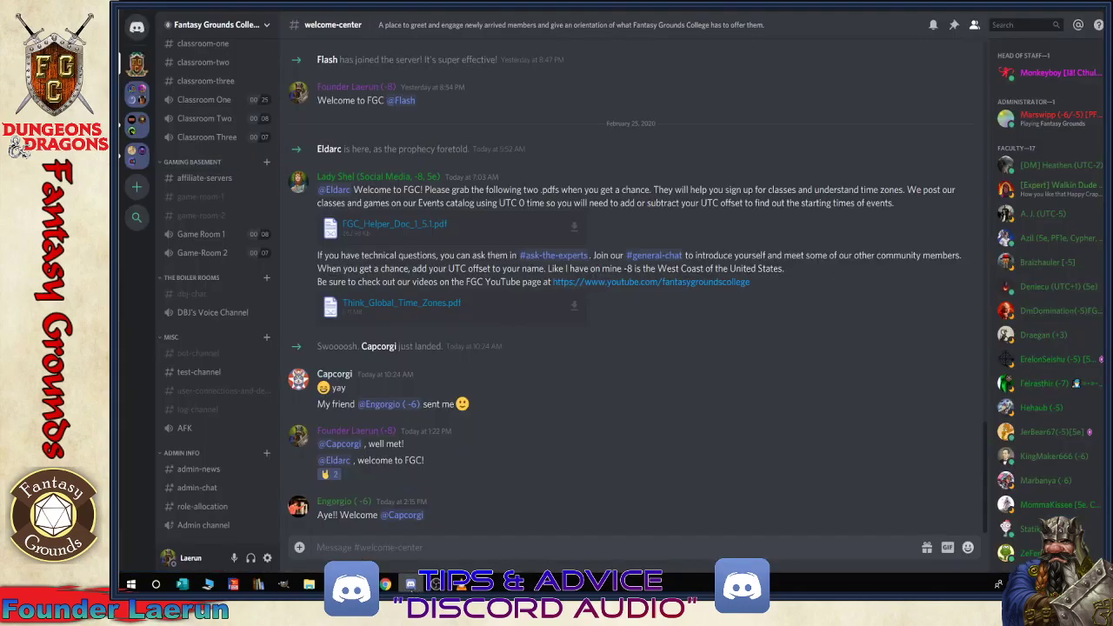
pyautogui.click(137, 27)
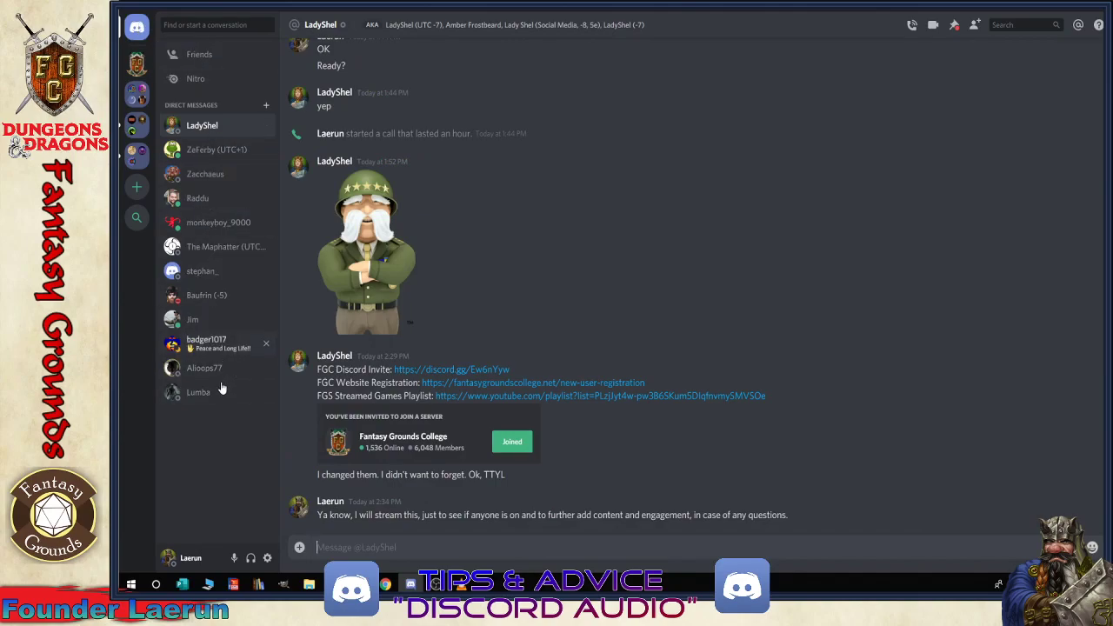
pyautogui.click(136, 73)
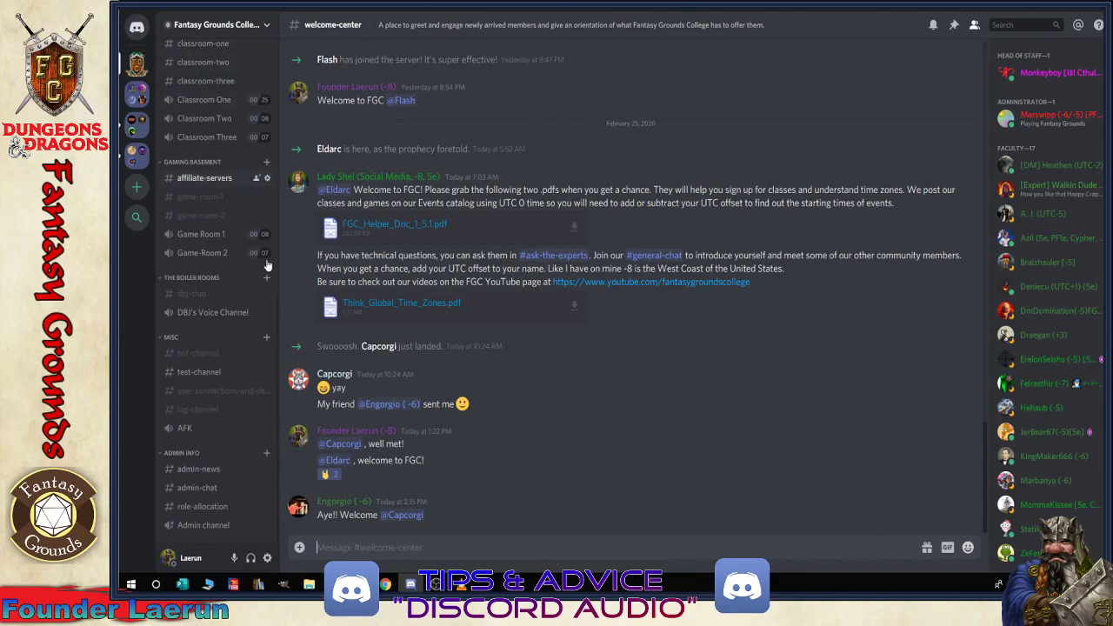
# Open the Voice & Video user settings and examine the available input devices without changing the selection
pyautogui.click(269, 559)
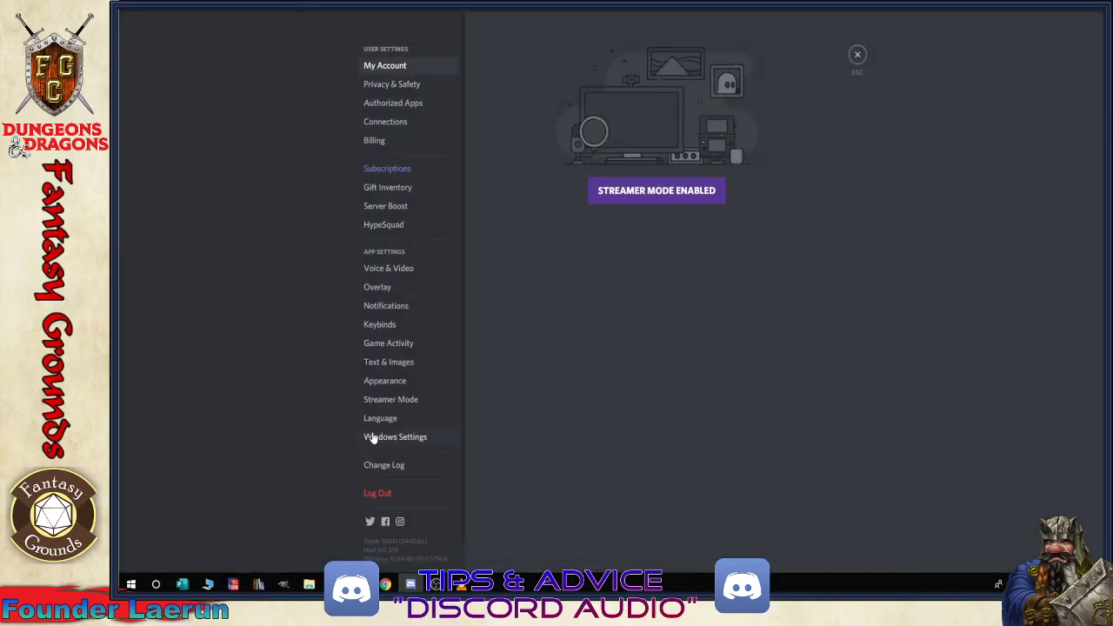
pyautogui.click(403, 275)
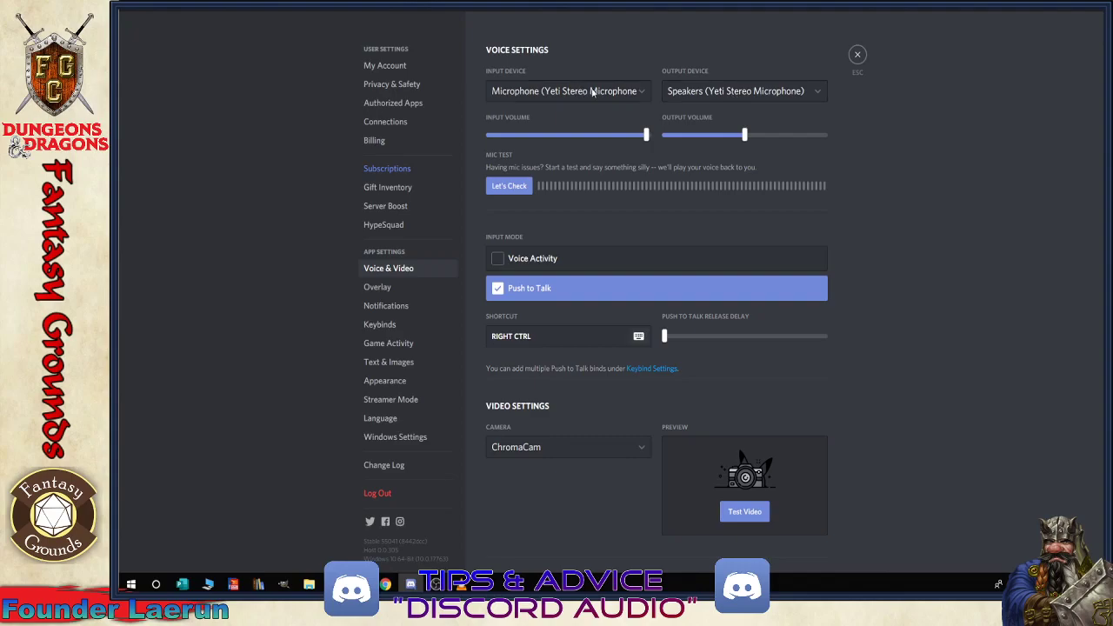
pyautogui.click(640, 94)
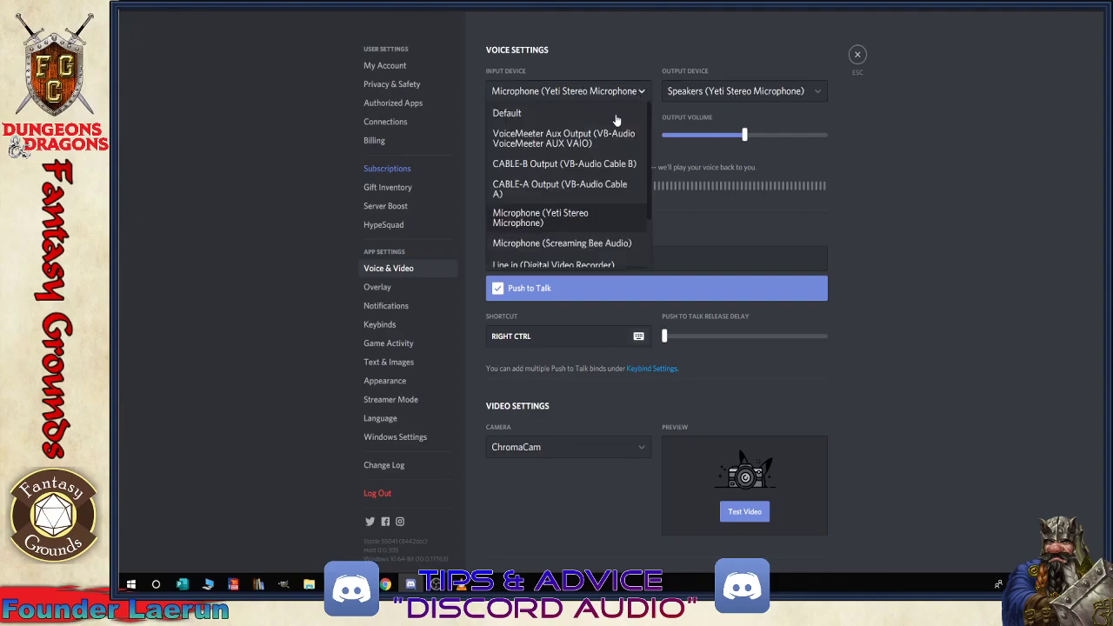
pyautogui.click(765, 21)
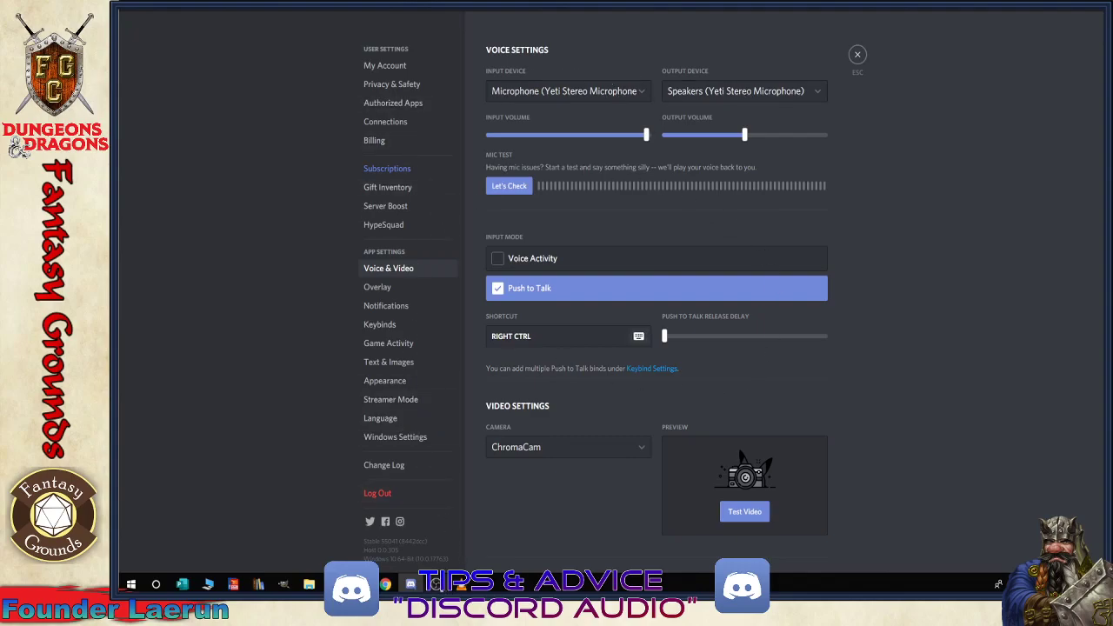
# Switch to the browser to check the live stream in the Twitch Stream Manager and return to the Discord download page
pyautogui.click(385, 585)
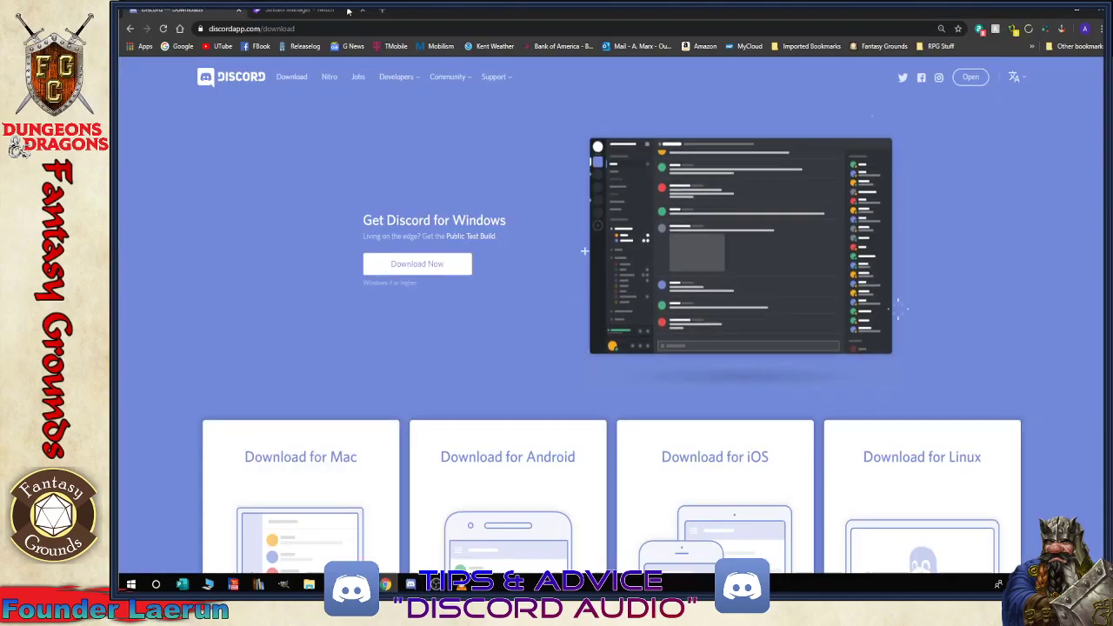
pyautogui.click(343, 9)
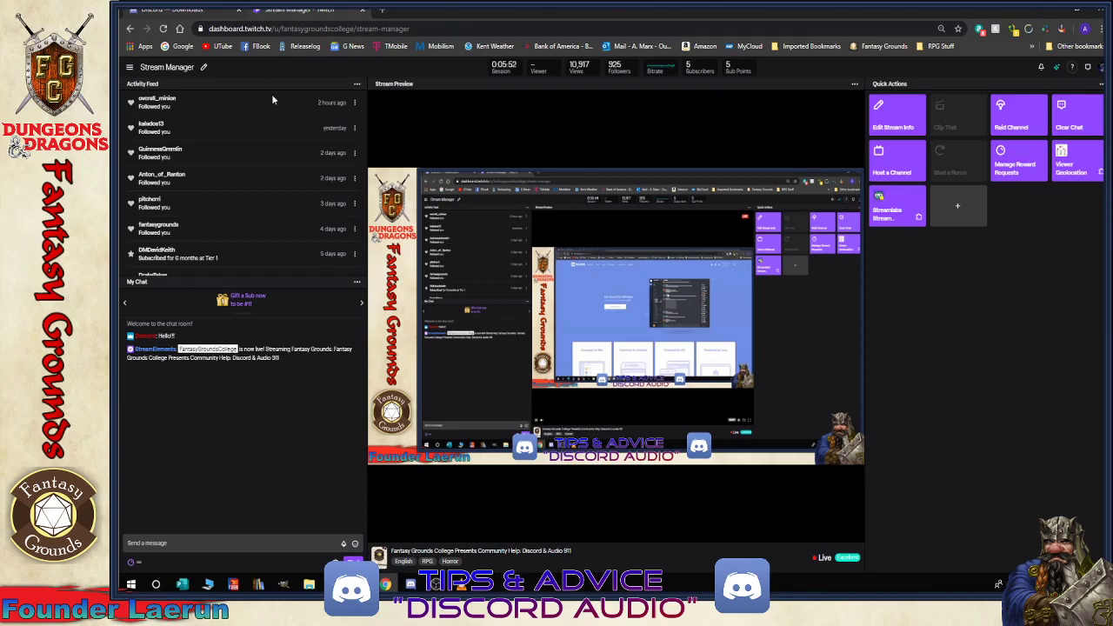
pyautogui.hotkey('ctrl', '-')
pyautogui.hotkey('ctrl', '-')
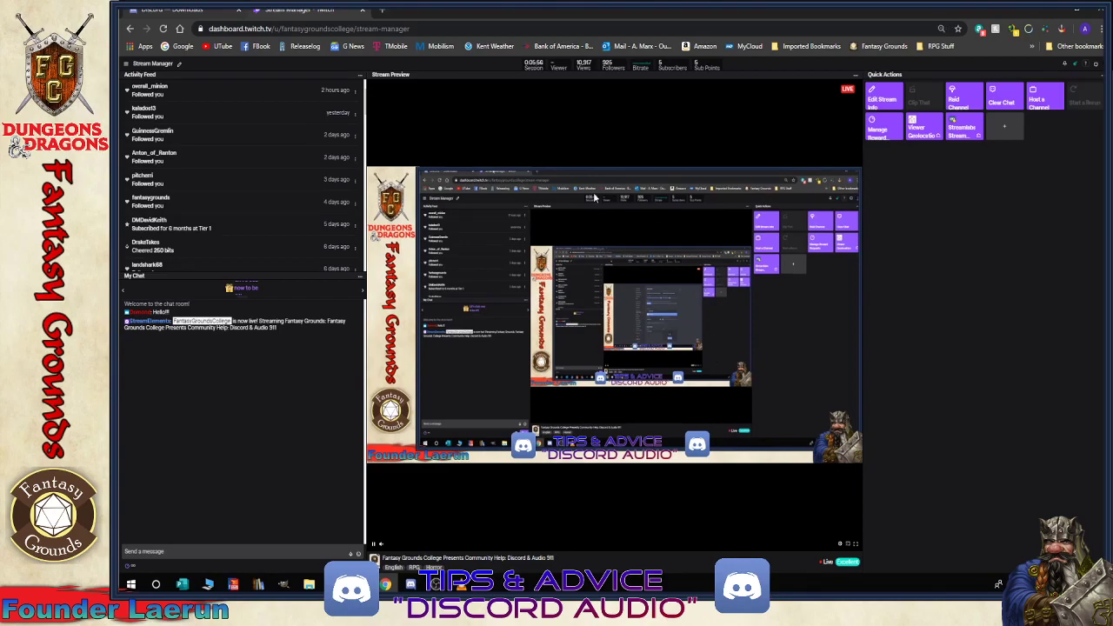
pyautogui.click(178, 10)
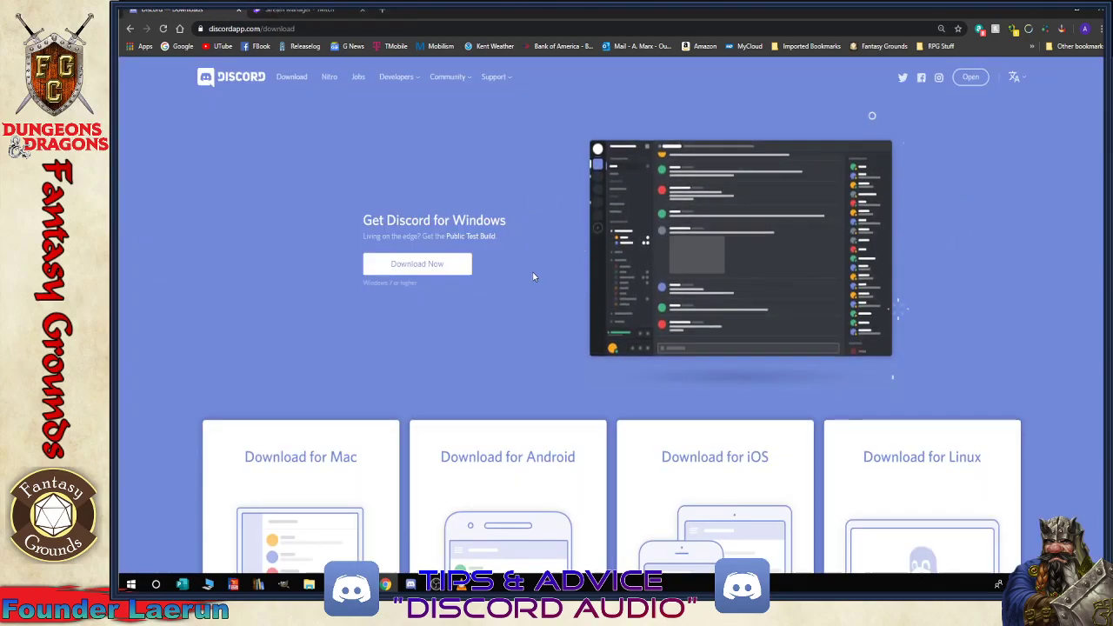
# Look over Discord's voice settings and the OBS audio mixer again, ending back in the browser
pyautogui.moveTo(486, 526)
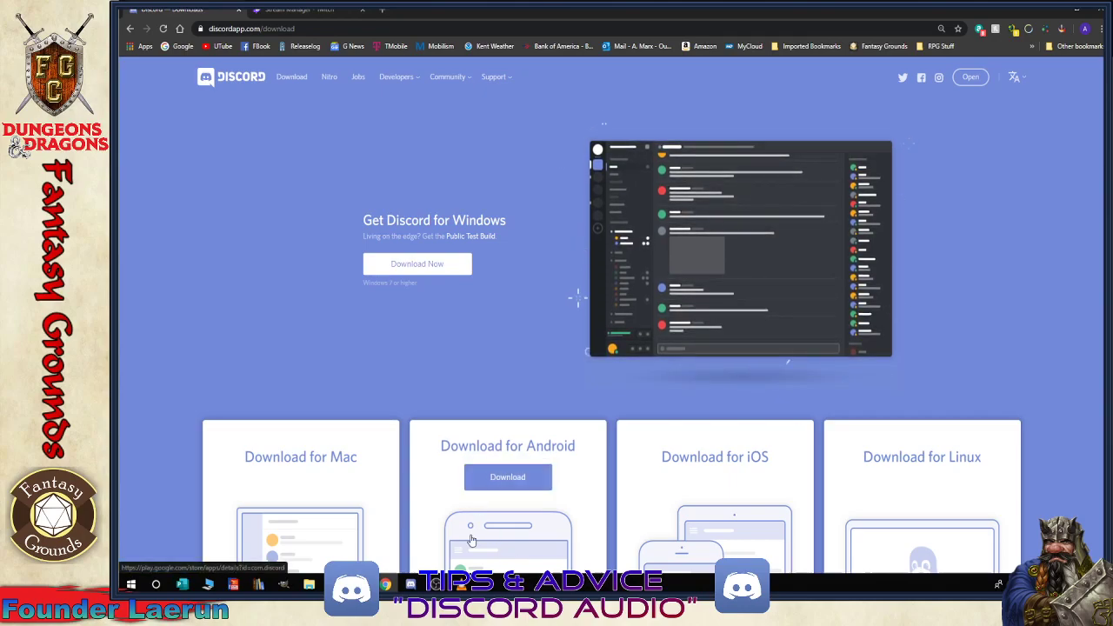
pyautogui.click(410, 583)
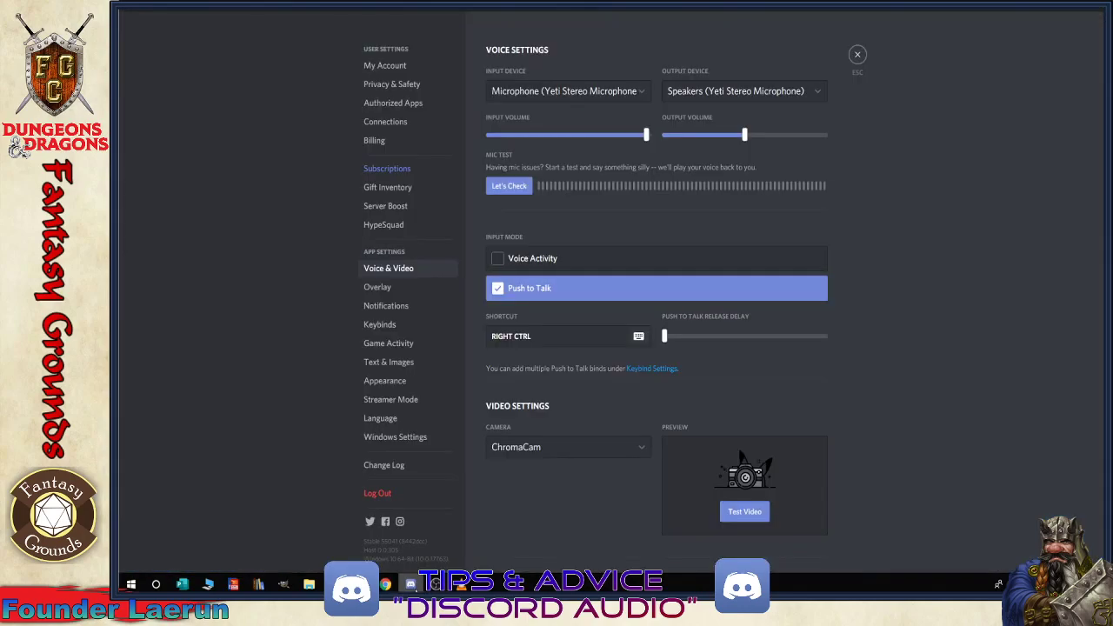
pyautogui.click(435, 583)
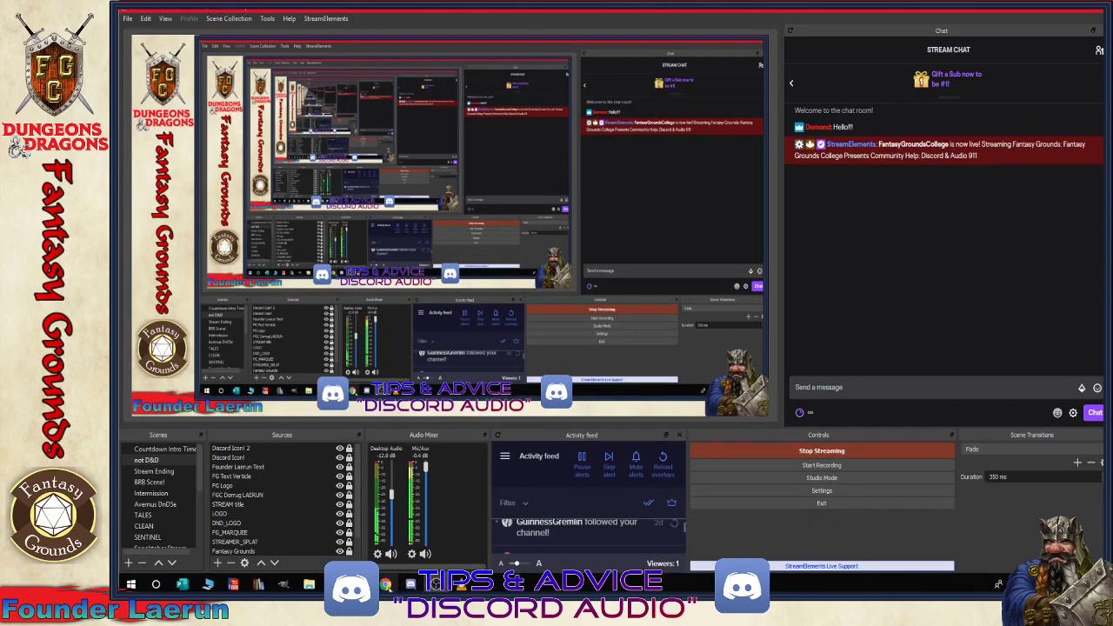
pyautogui.click(385, 584)
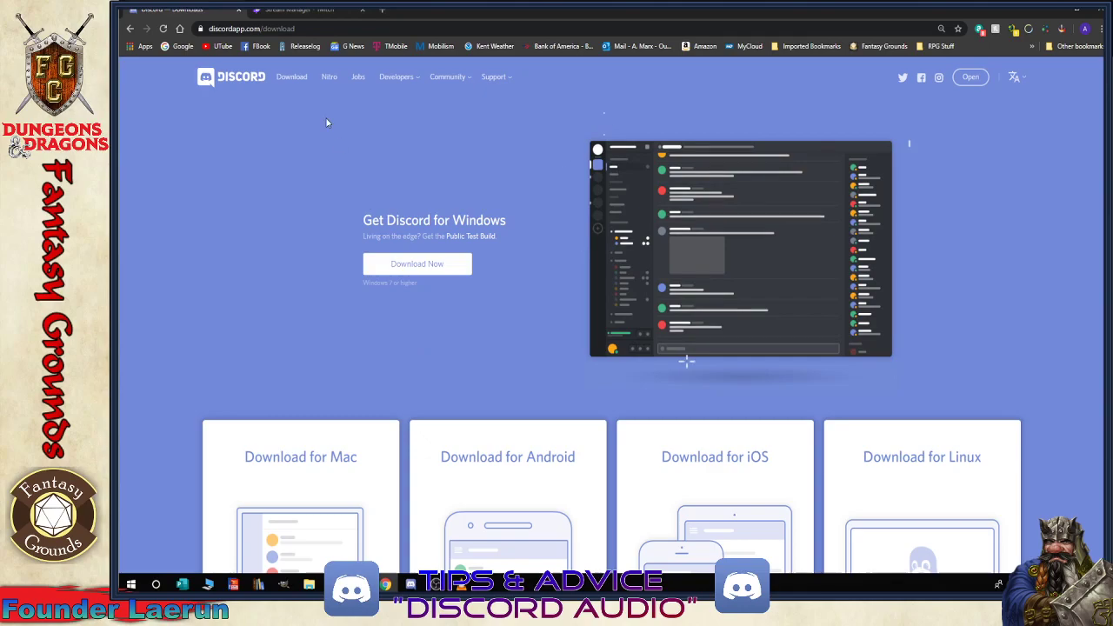
# Switch back to the Discord app and close its Voice & Video settings
pyautogui.moveTo(435, 584)
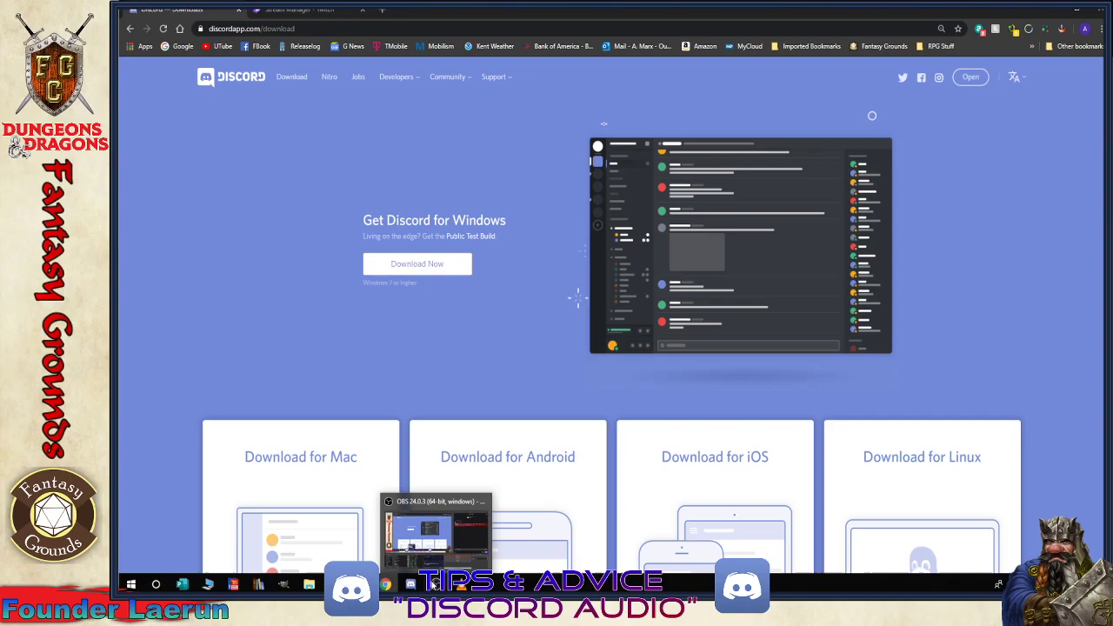
pyautogui.click(432, 584)
pyautogui.click(412, 584)
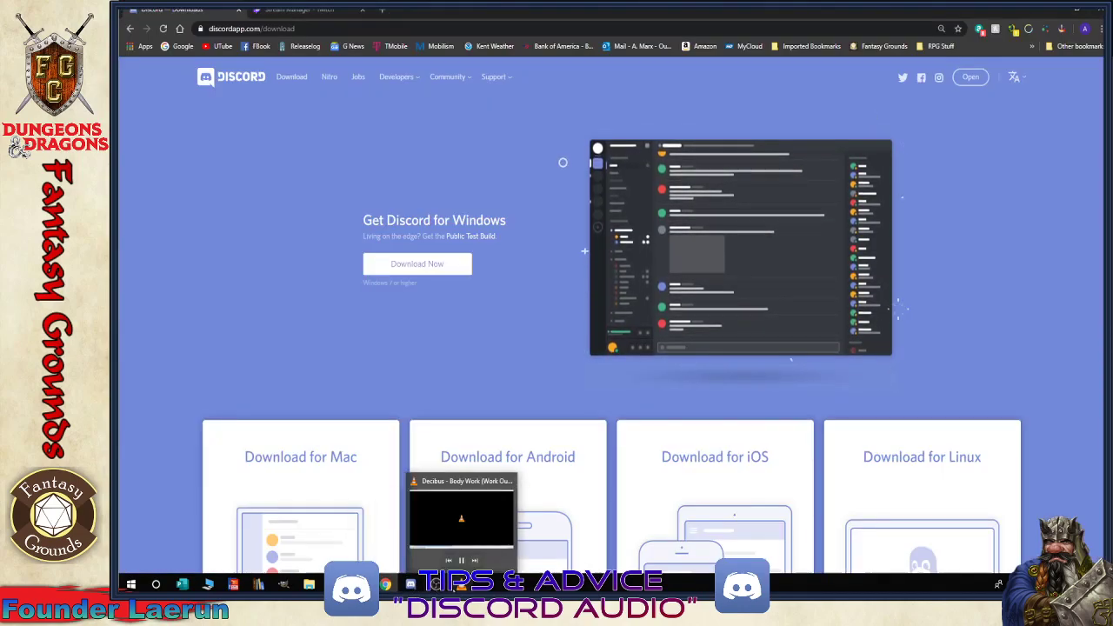
pyautogui.moveTo(398, 587)
pyautogui.moveTo(435, 584)
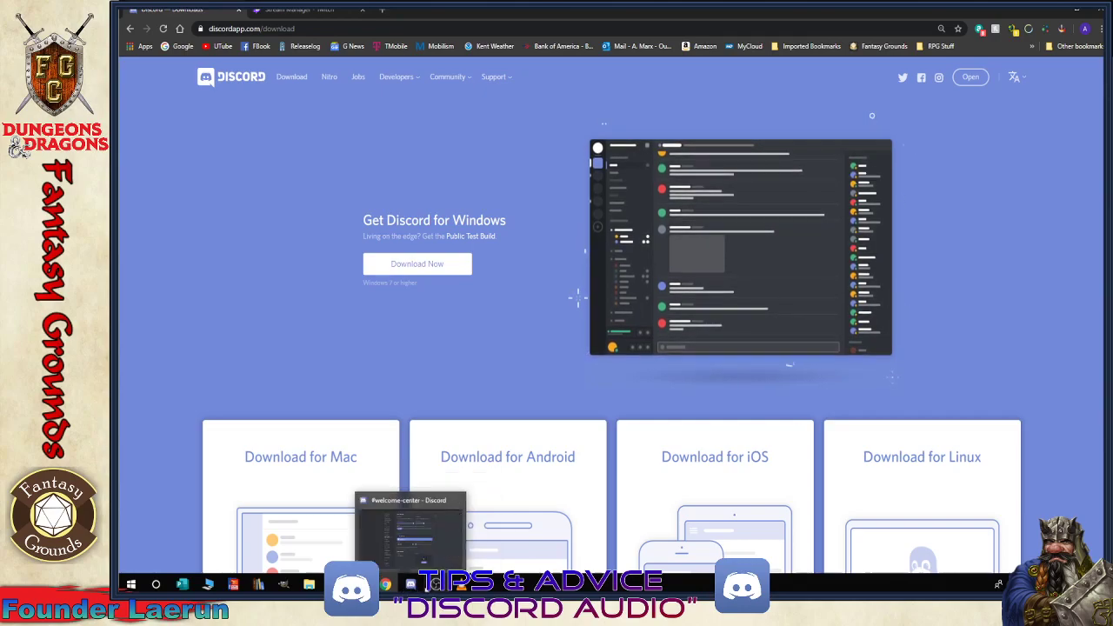
pyautogui.click(416, 586)
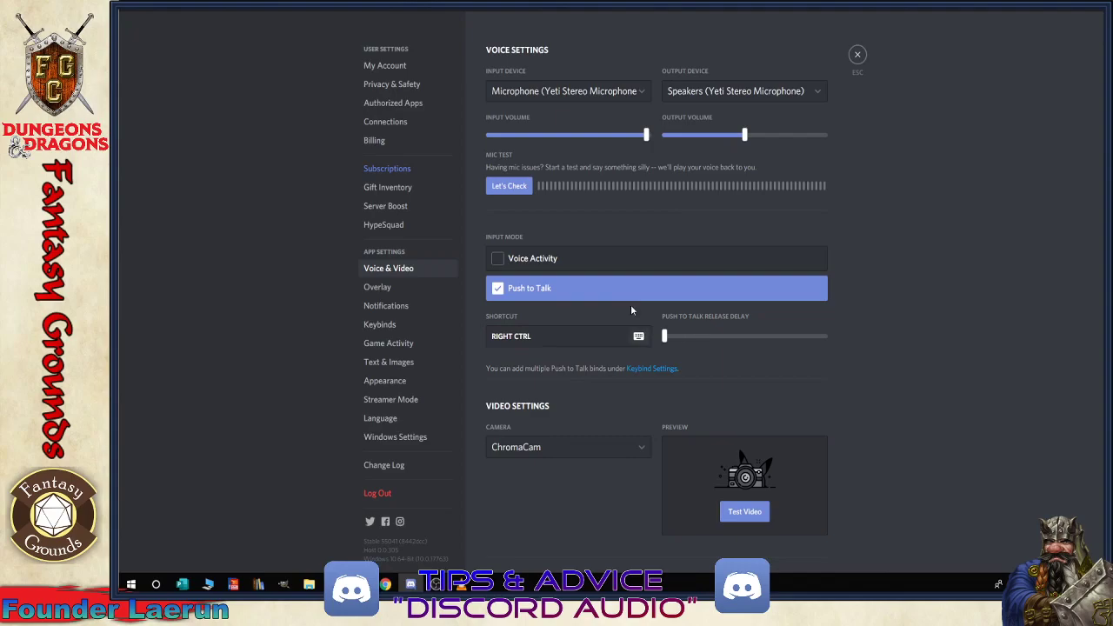
pyautogui.click(857, 56)
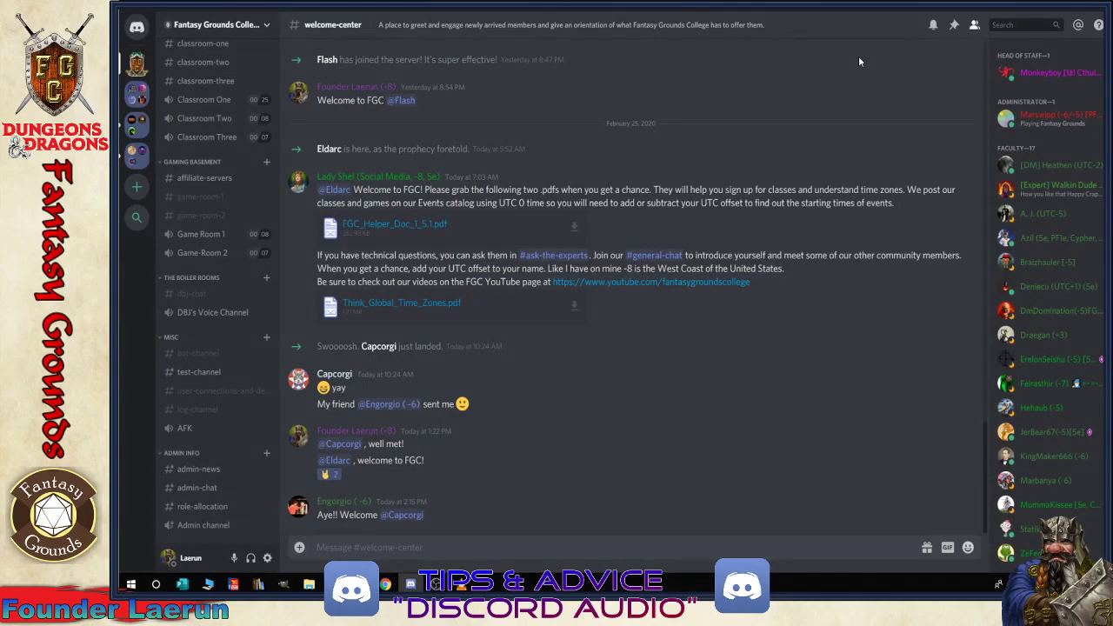
# Reopen the user settings and examine the Notifications options, including text-to-speech and all the individual sound toggles
pyautogui.click(269, 559)
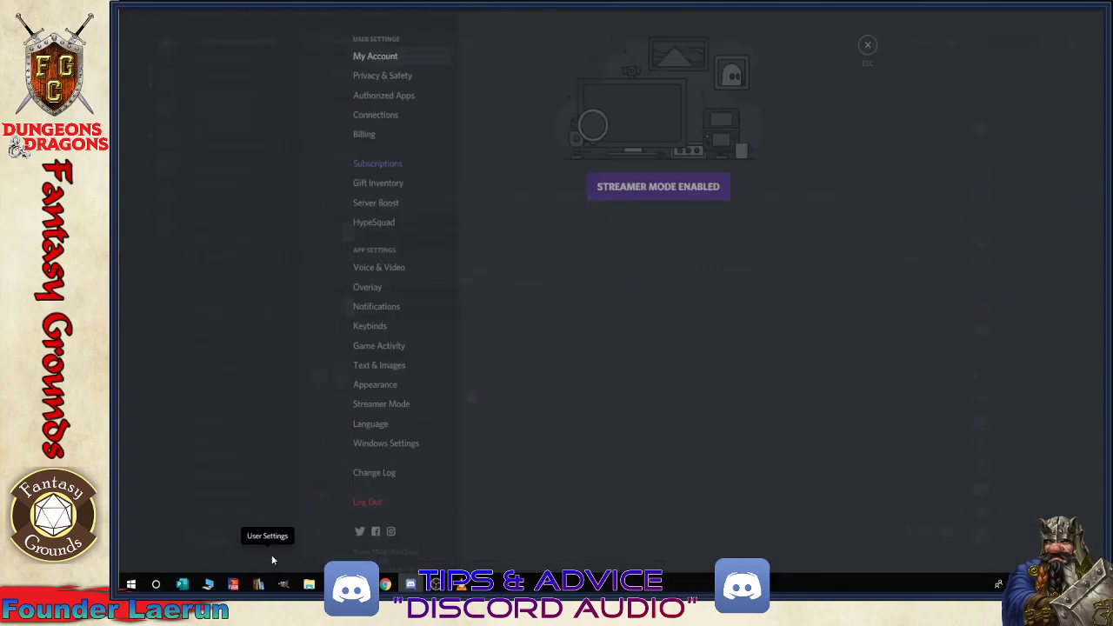
pyautogui.click(387, 307)
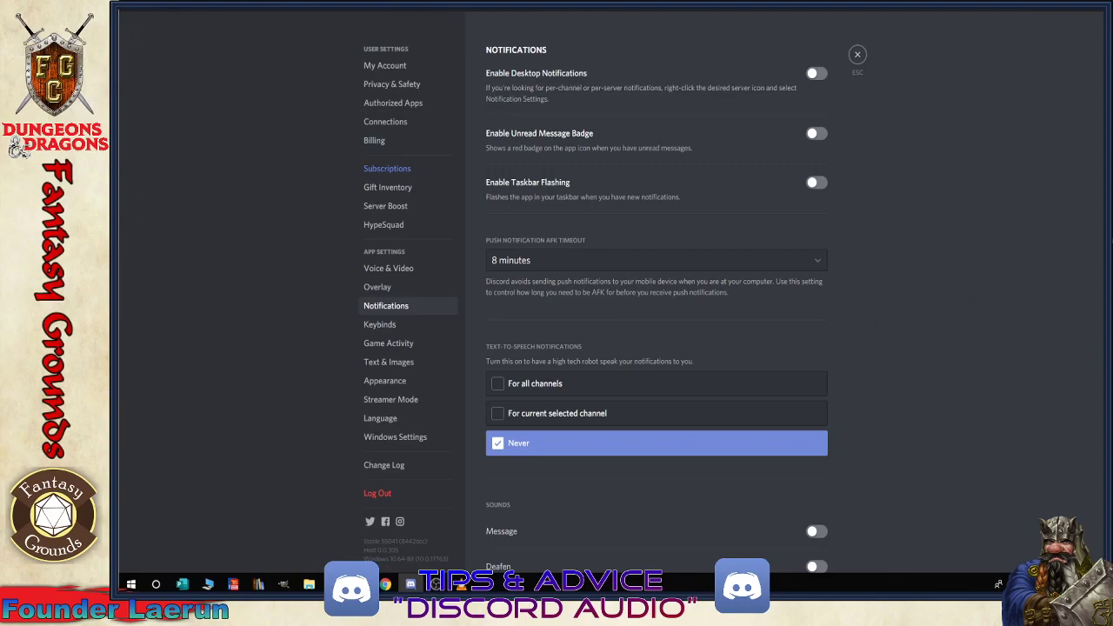
pyautogui.scroll(-5, 656, 295)
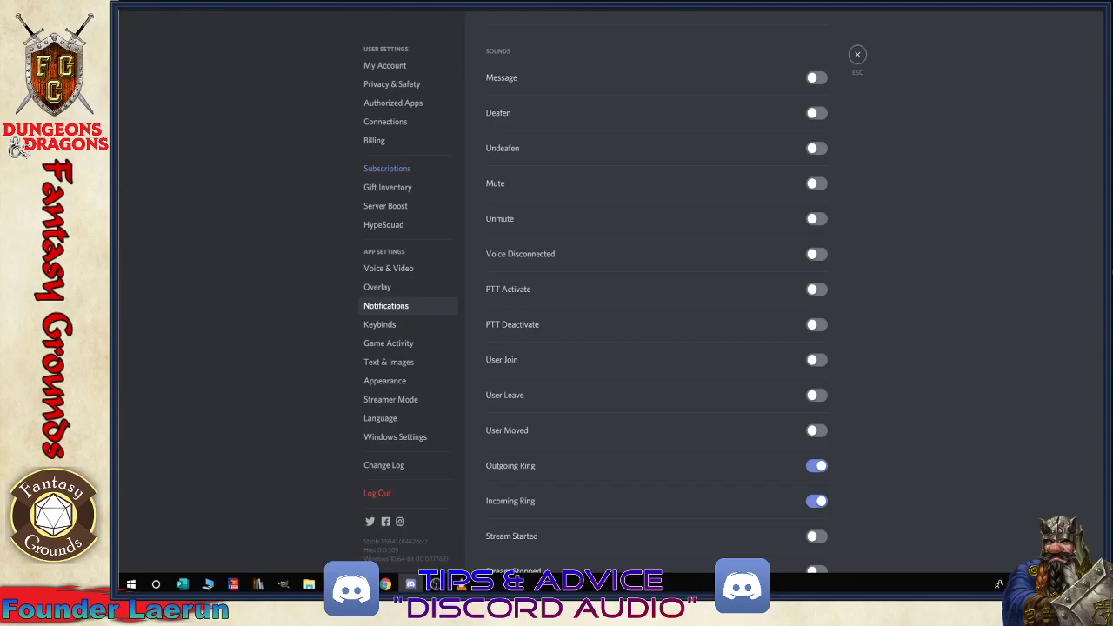
pyautogui.scroll(5, 656, 293)
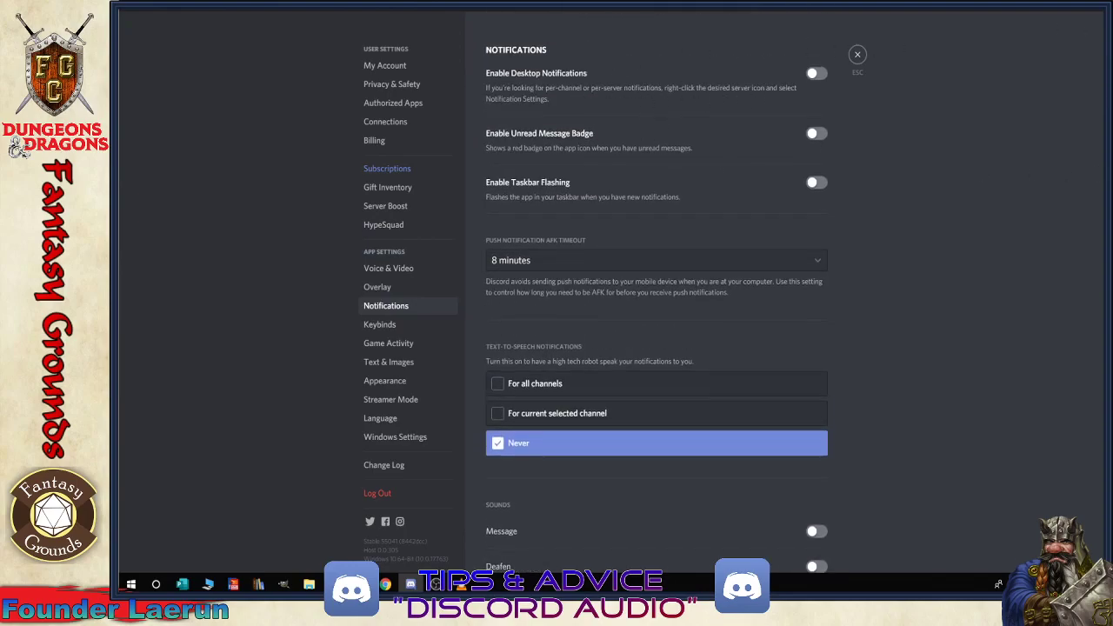
pyautogui.scroll(-6, 656, 295)
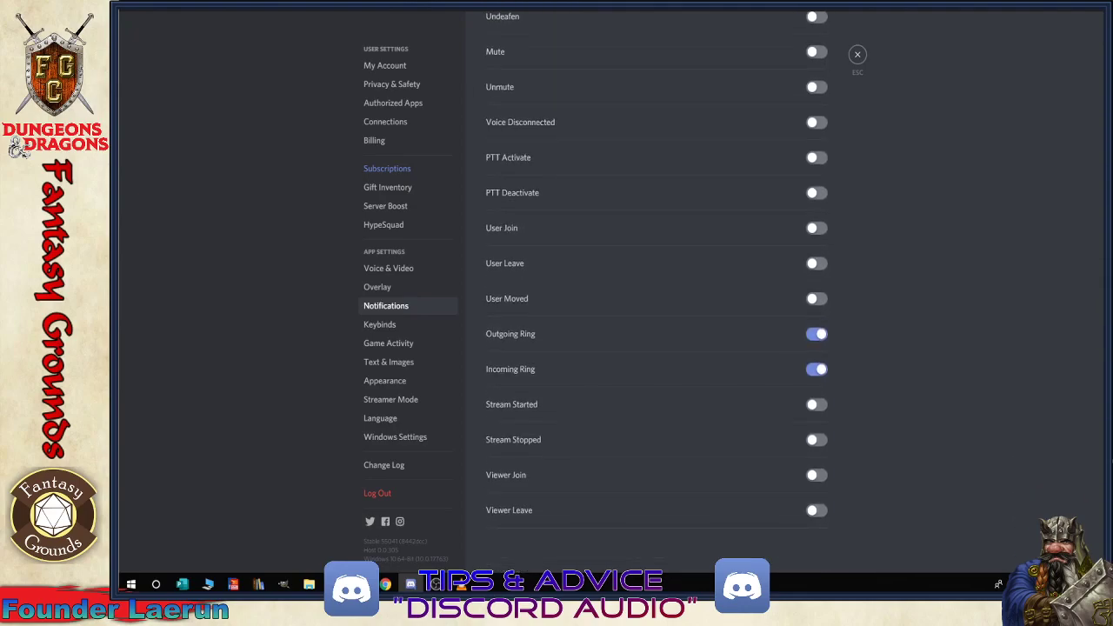
# Review the text-to-speech options and the full list of notification sound toggles again, and close the user settings
pyautogui.scroll(2, 551, 156)
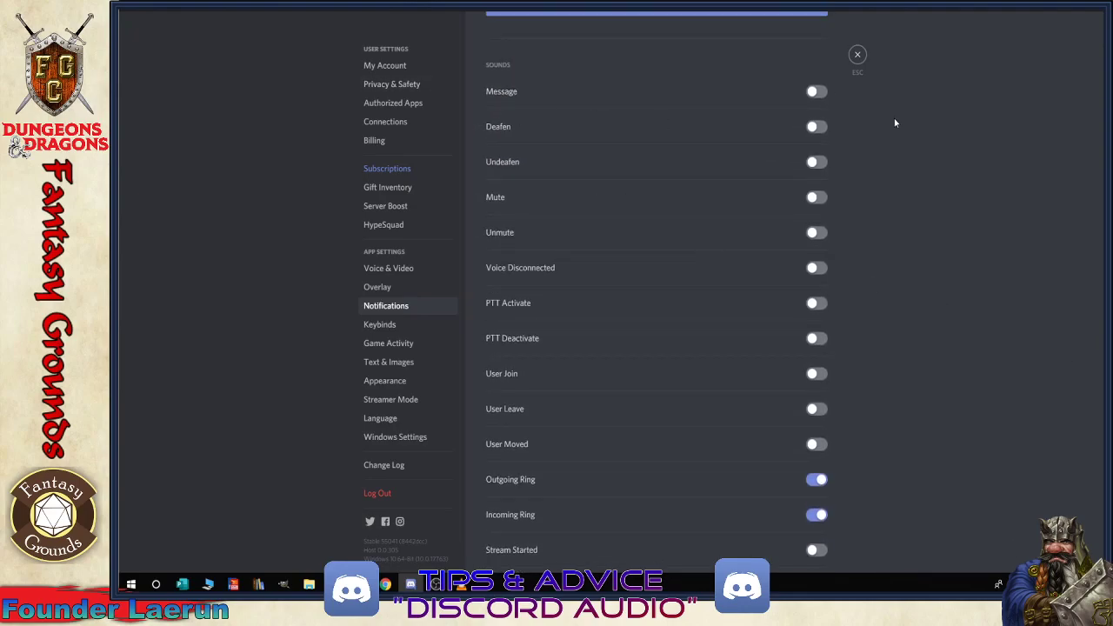
pyautogui.scroll(-3, 1094, 489)
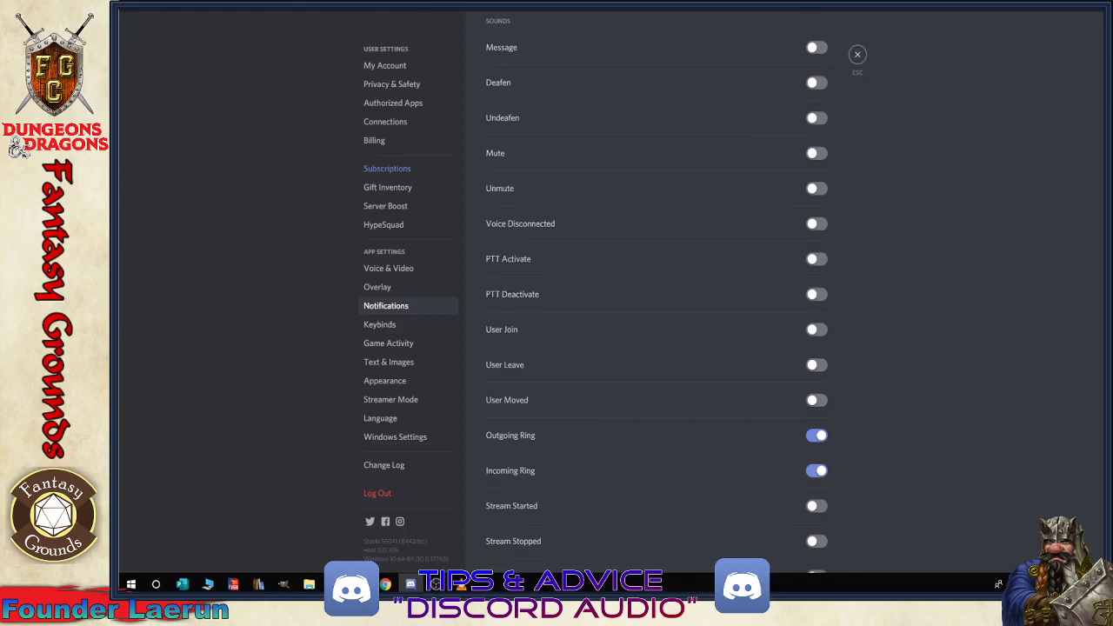
pyautogui.scroll(10, 1092, 478)
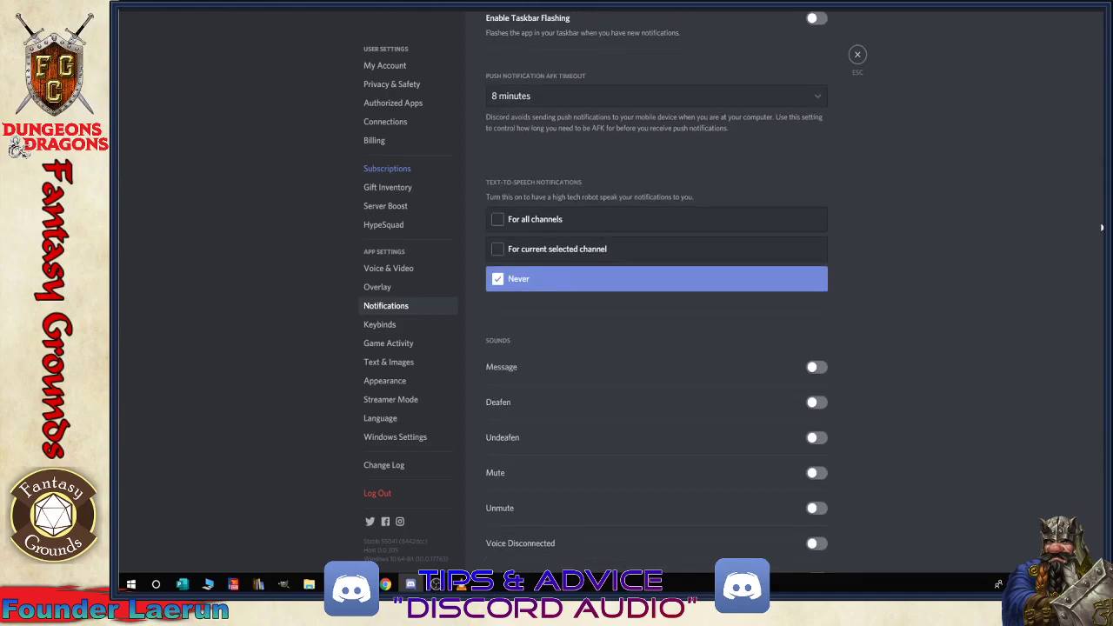
pyautogui.scroll(-10, 1082, 441)
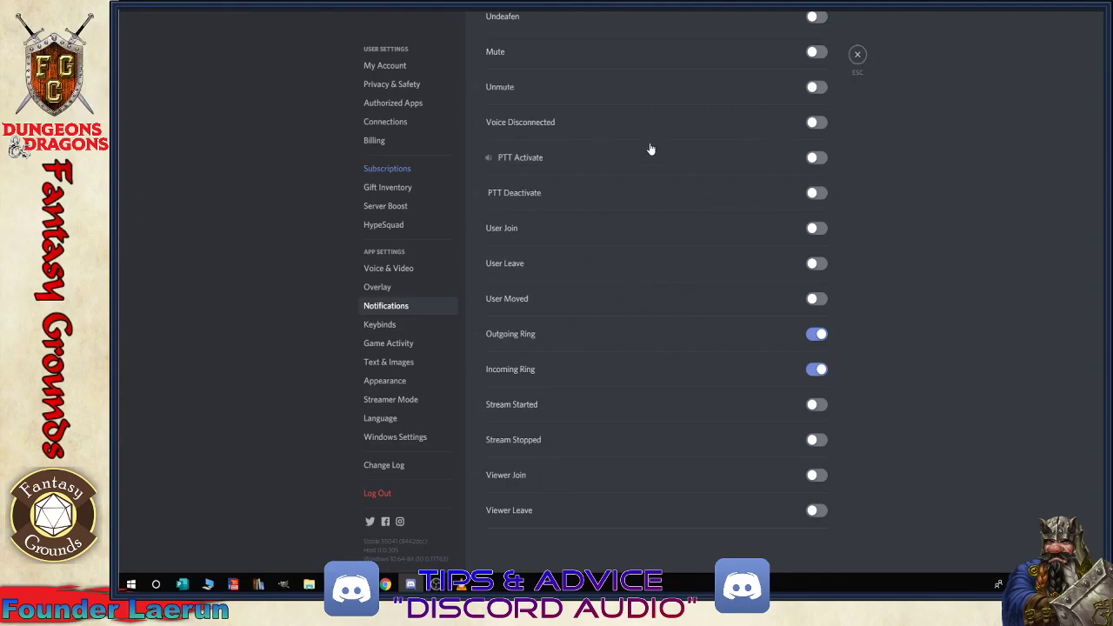
pyautogui.click(857, 57)
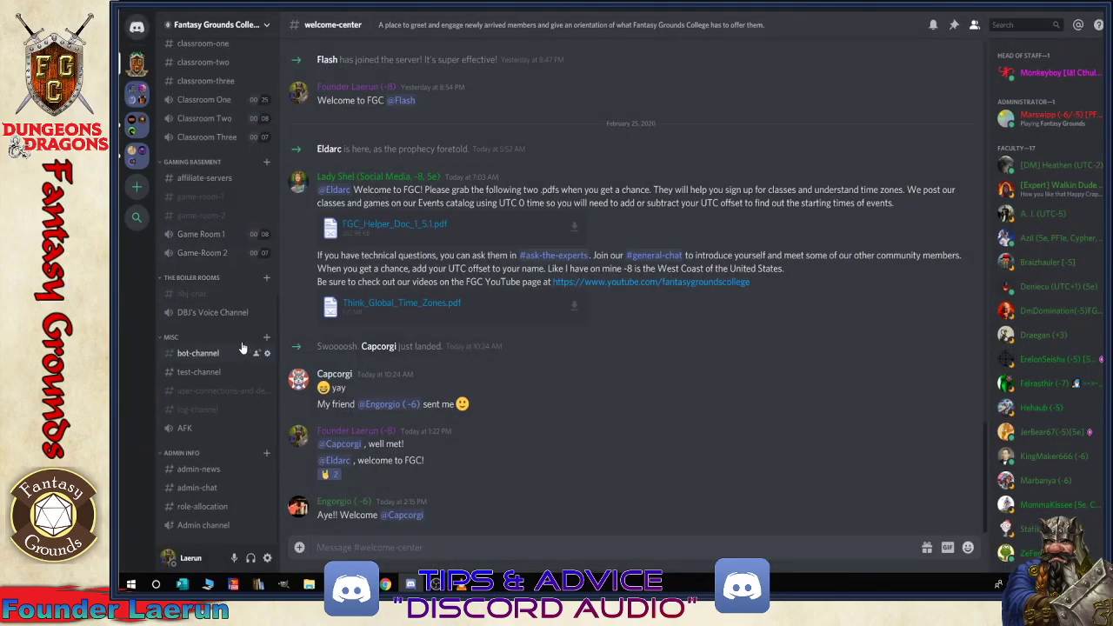
# Switch to the browser to check the live stream in the Twitch Stream Manager, and return to the Discord app
pyautogui.click(205, 238)
pyautogui.click(385, 585)
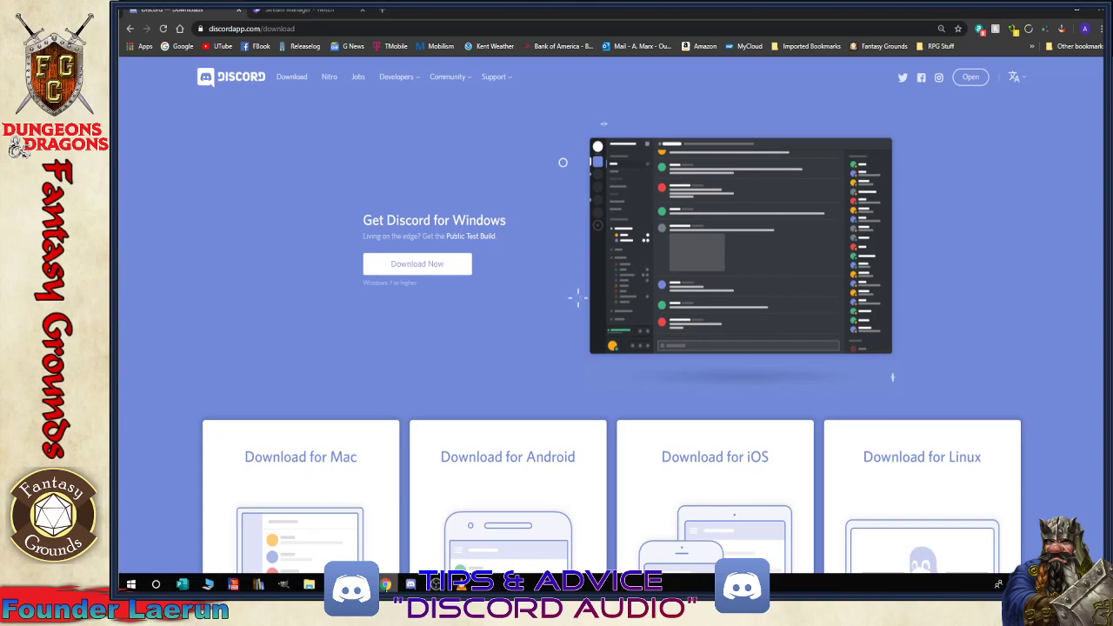
pyautogui.click(298, 10)
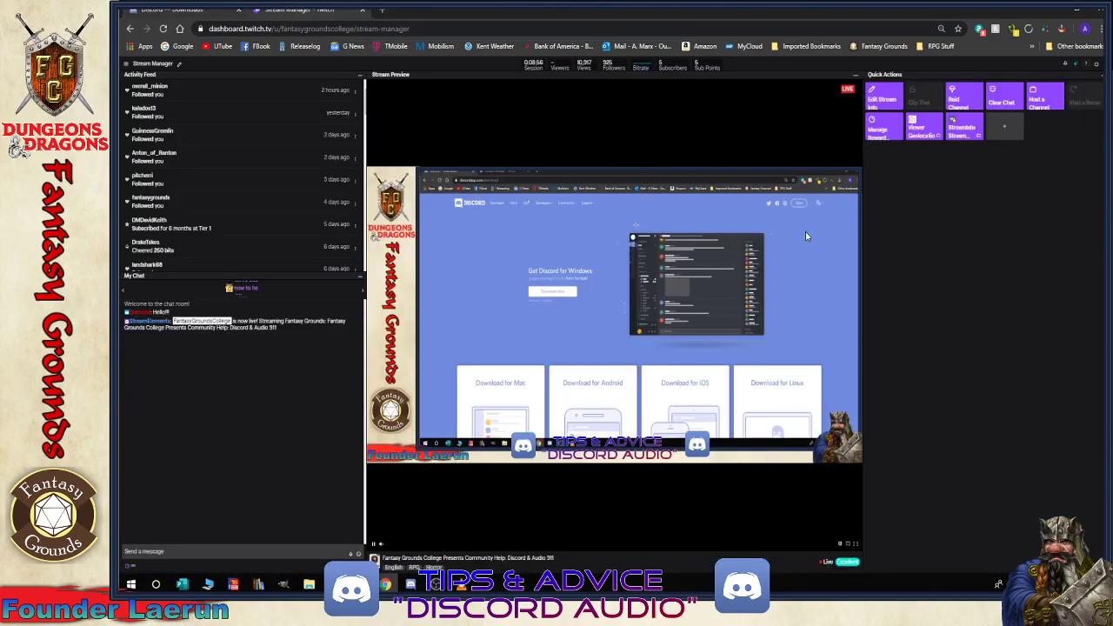
pyautogui.click(410, 583)
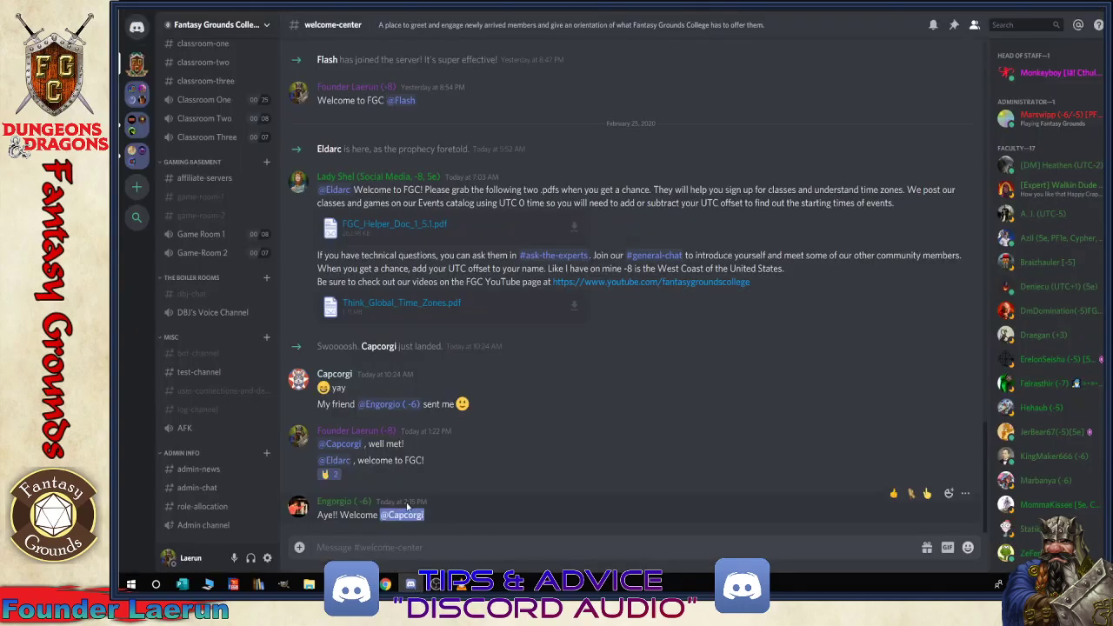
# Examine the notification settings of the Fantasy Grounds College server and close them without changes
pyautogui.rightClick(140, 68)
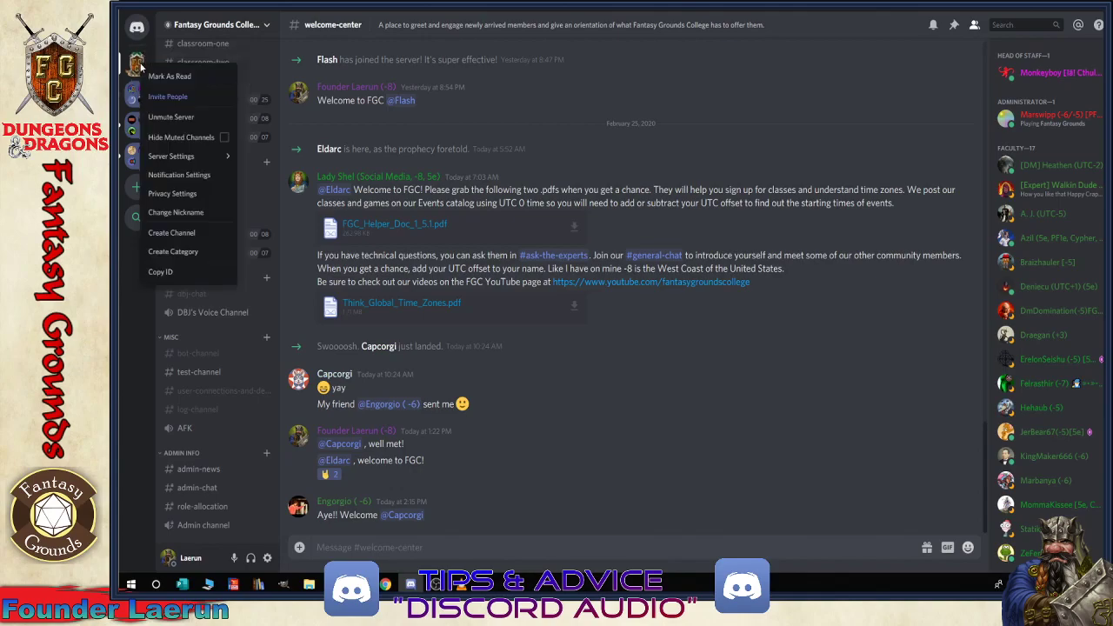
pyautogui.click(186, 176)
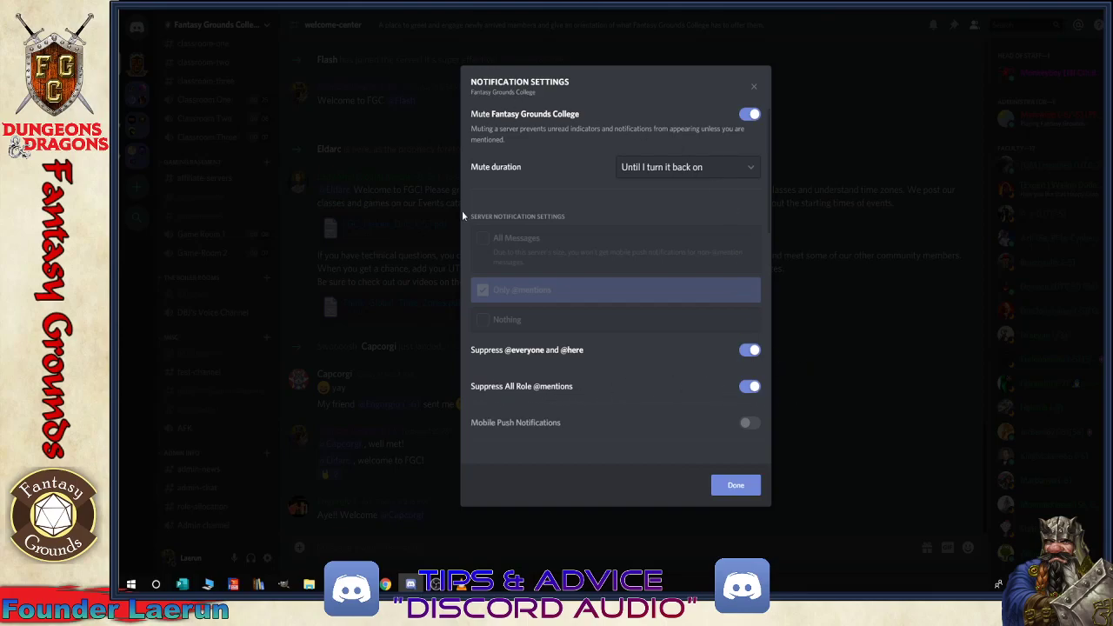
pyautogui.click(756, 485)
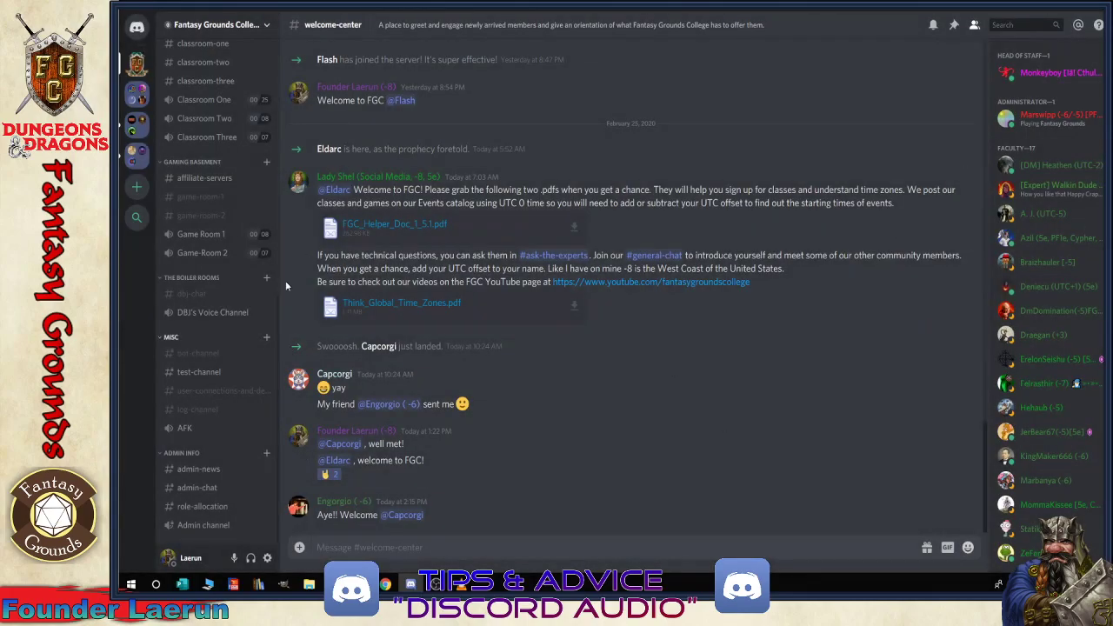
pyautogui.rightClick(377, 347)
pyautogui.click(399, 359)
pyautogui.click(505, 539)
pyautogui.hotkey('ctrl', 'a')
pyautogui.press('BackSpace')
pyautogui.click(627, 460)
pyautogui.click(626, 459)
# Switch to OBS to check the stream chat and the audio mixer
pyautogui.moveTo(435, 584)
pyautogui.moveTo(436, 583)
pyautogui.click(318, 547)
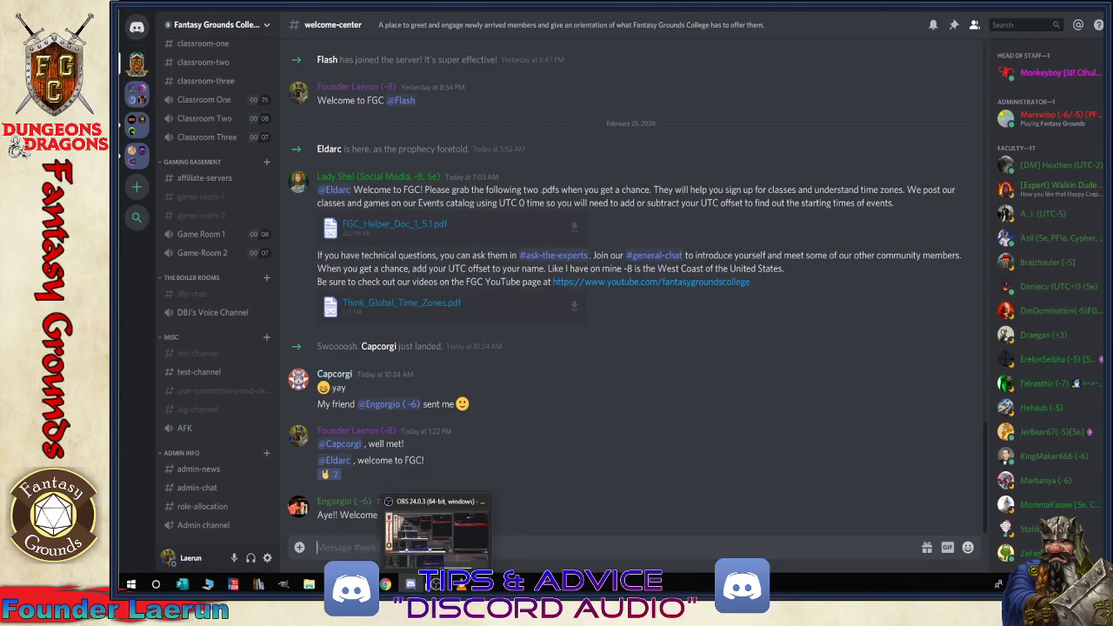
pyautogui.click(434, 535)
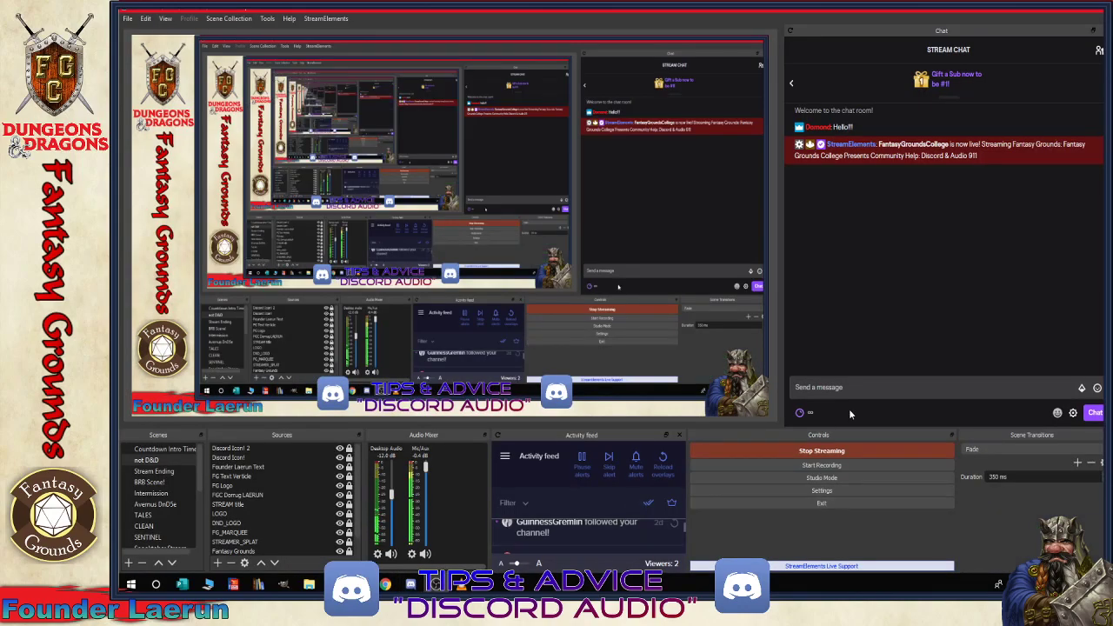